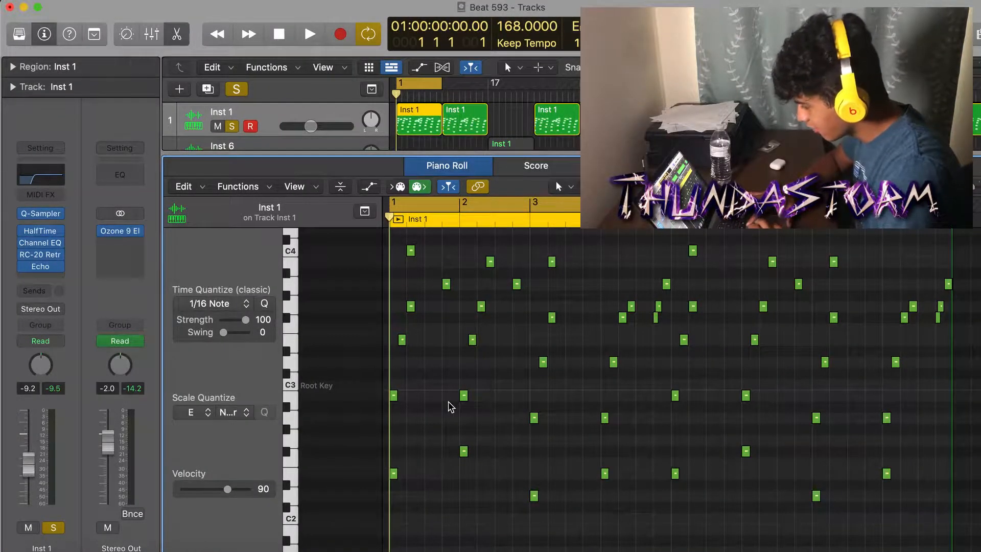
- Bypass the HalfTime, Channel EQ, RC-20 and Echo effects on the Inst 1 channel strip
mouse_move(20, 269)
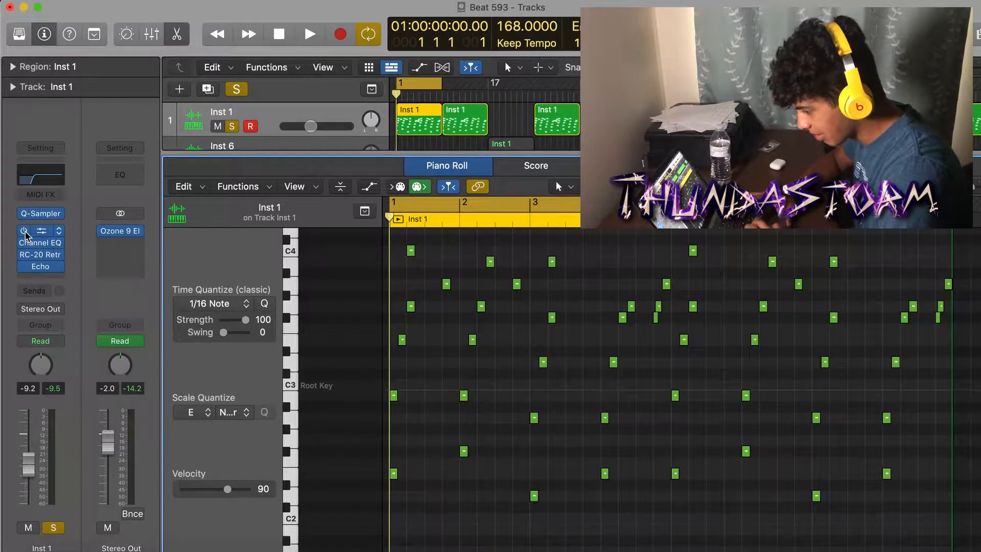
left_click(24, 243)
left_click(24, 256)
left_click(24, 267)
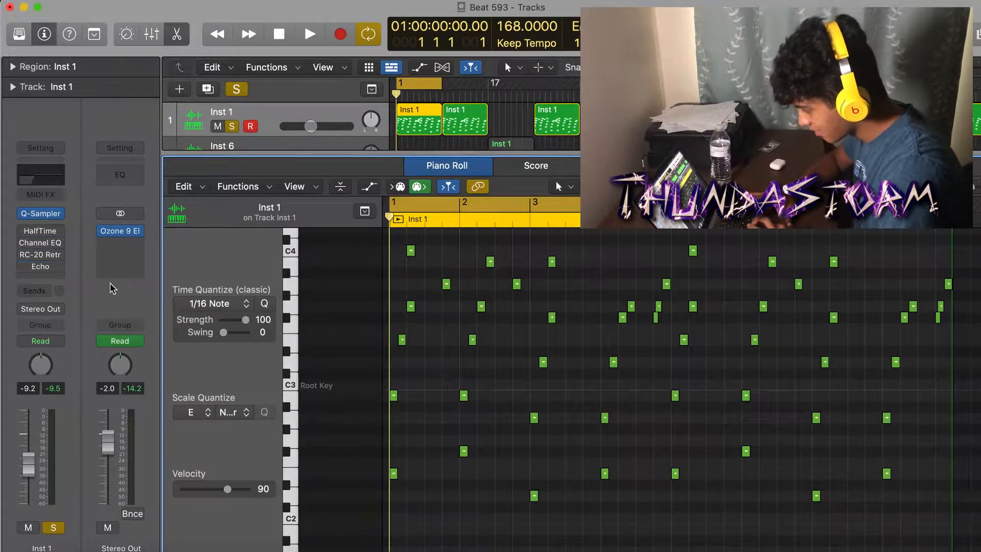
- Transpose all notes in the Inst 1 region down one octave and play the region back
key("super+a")
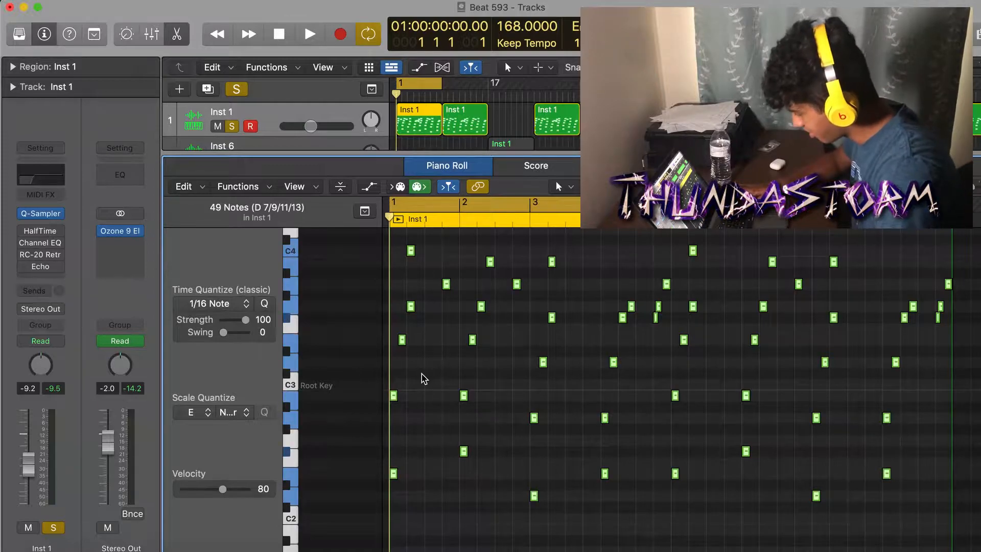
key("alt+shift+Down")
scroll(422, 373, "down", 5)
left_click(427, 373)
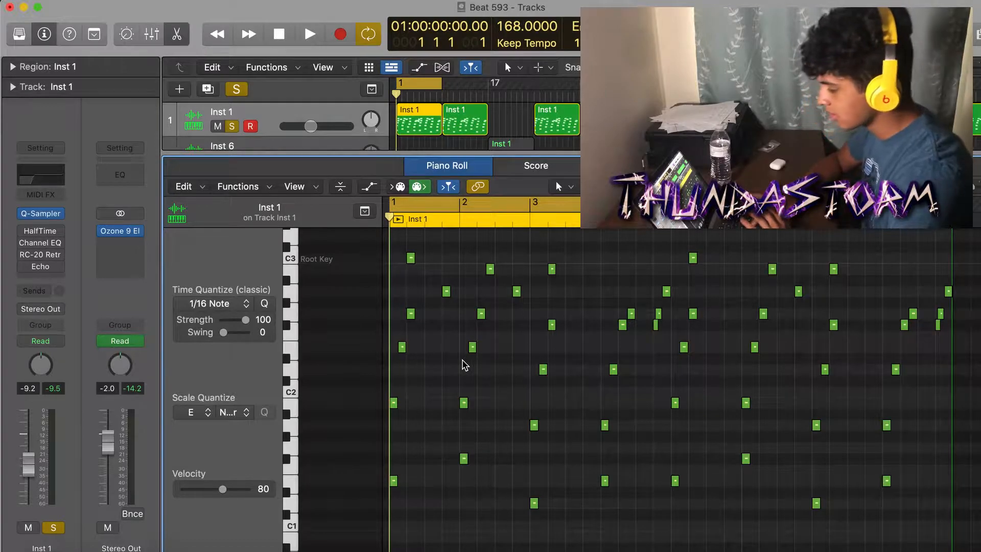
key("space")
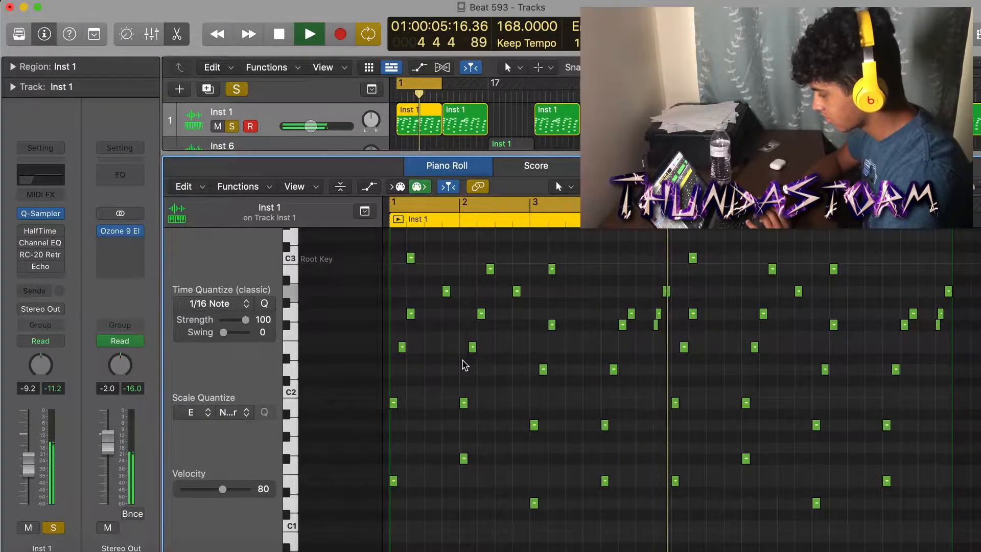
key("space")
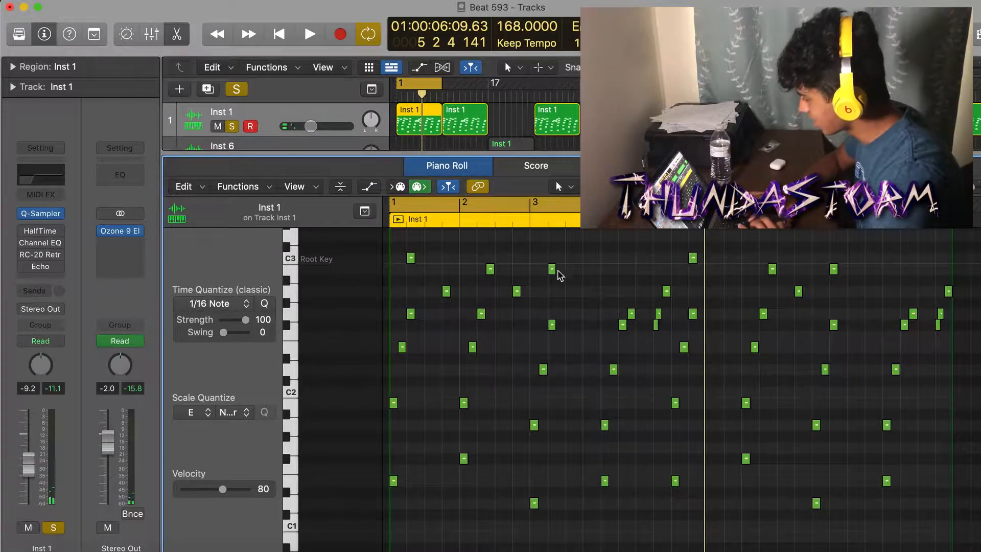
- Highlight the low chord notes below C2 in the first four bars, then clear the selection
scroll(511, 395, "down", 1)
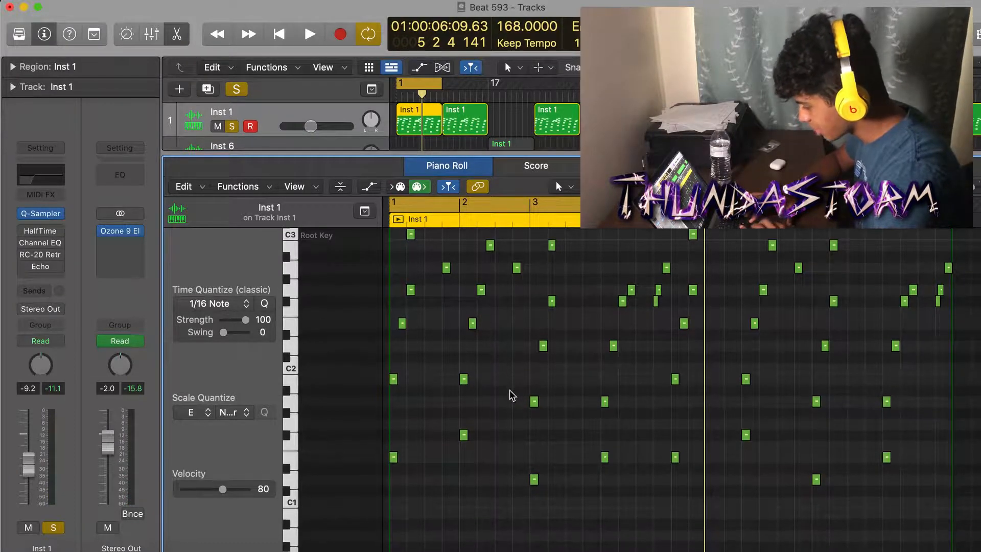
scroll(627, 501, "up", 1)
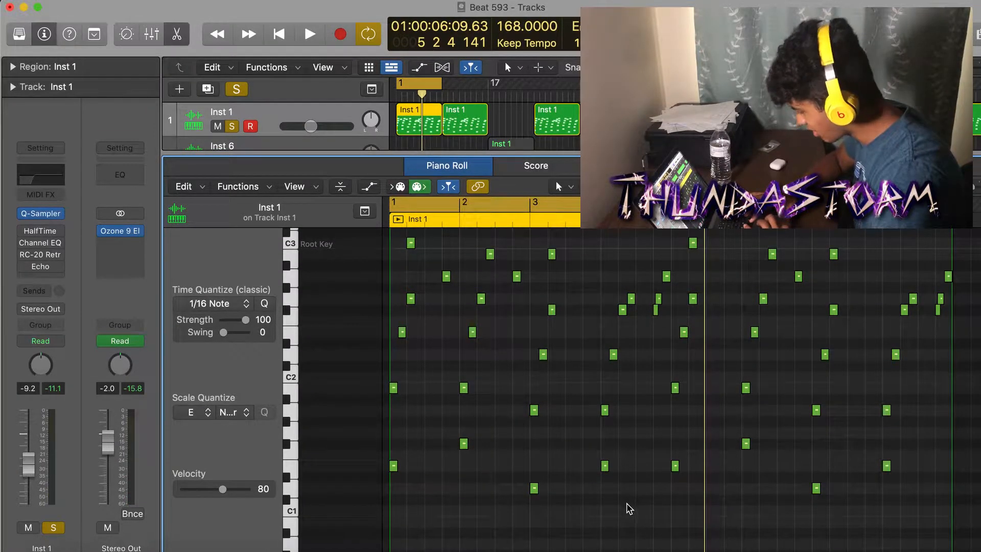
left_click_drag(626, 507, 385, 384)
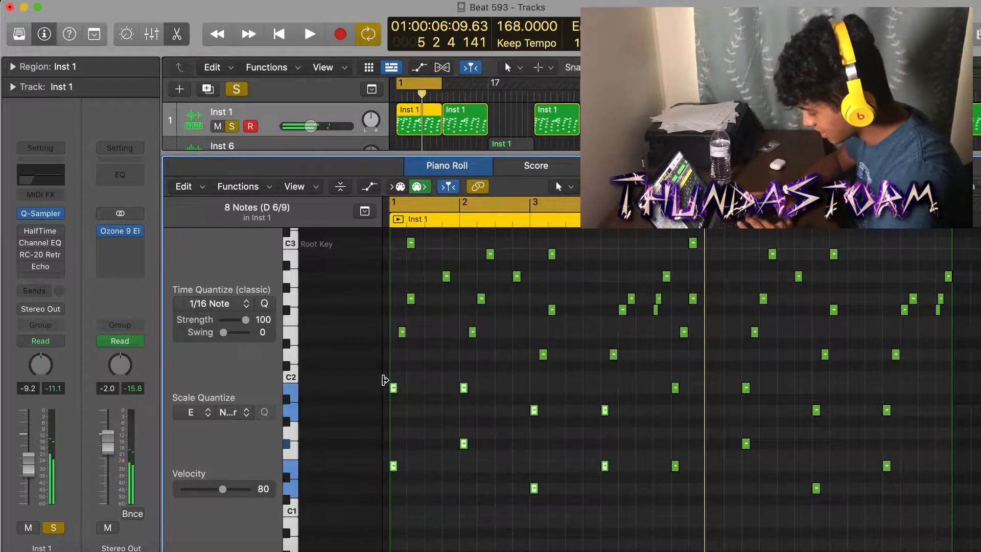
left_click(441, 418)
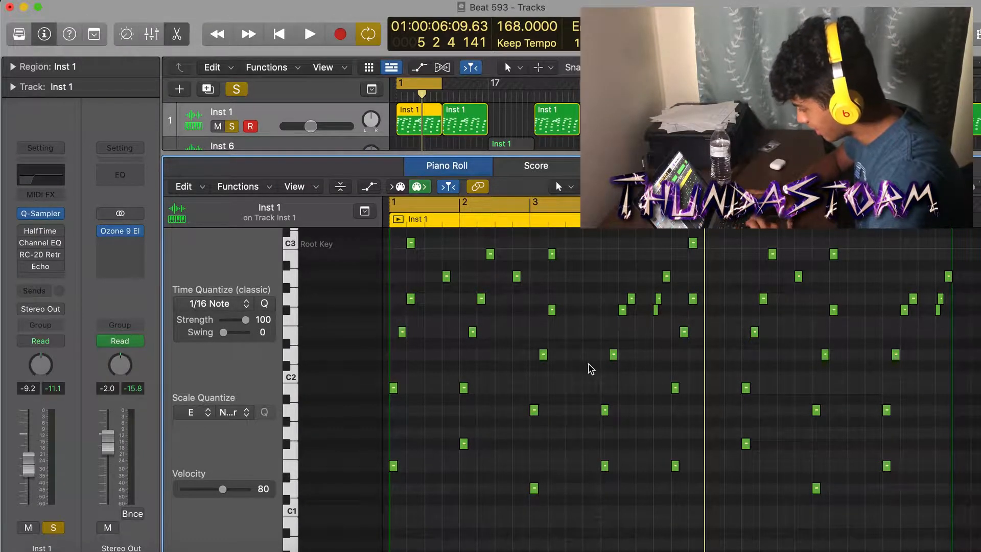
- Try deleting the melody notes above C2 in the first four bars, play the chords alone, and undo the deletion
left_click_drag(663, 372, 376, 238)
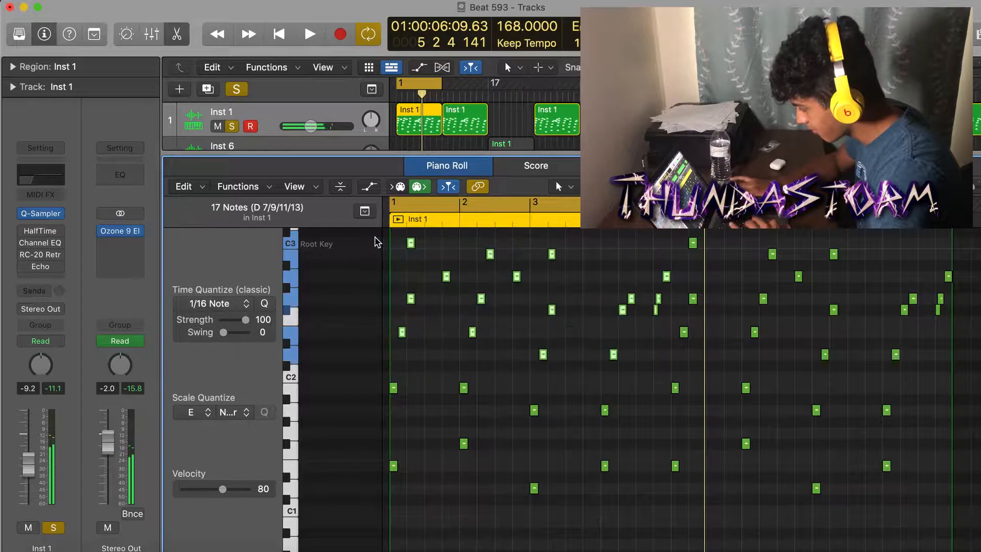
key("Delete")
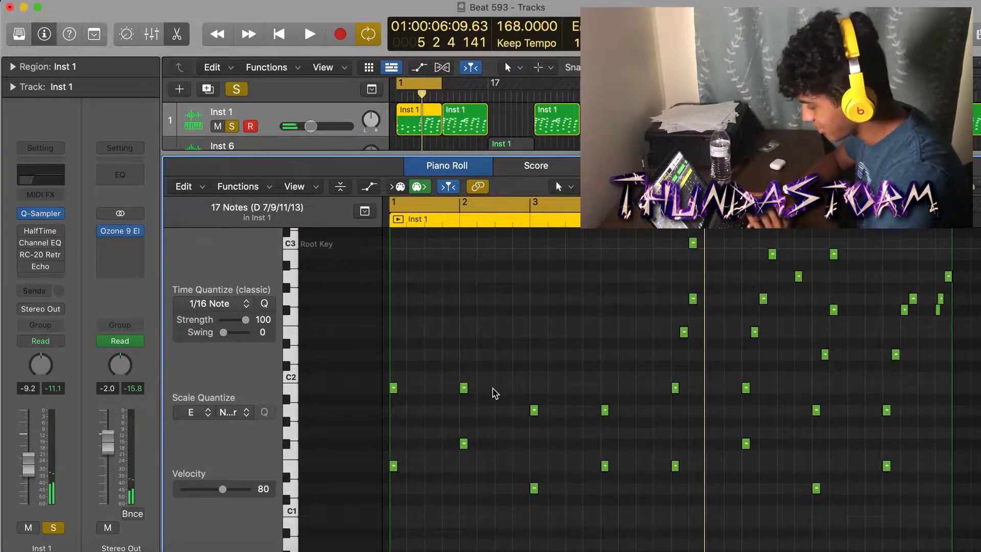
key("space")
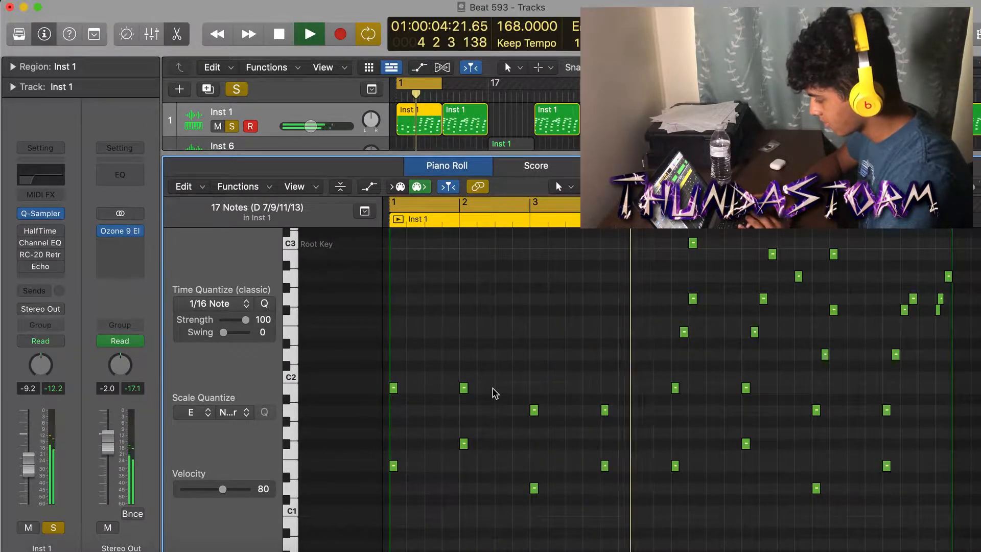
key("space")
key("super+z")
- Highlight the melody notes in bars 1 and 2 and listen to the opening two bars
scroll(514, 392, "up", 2)
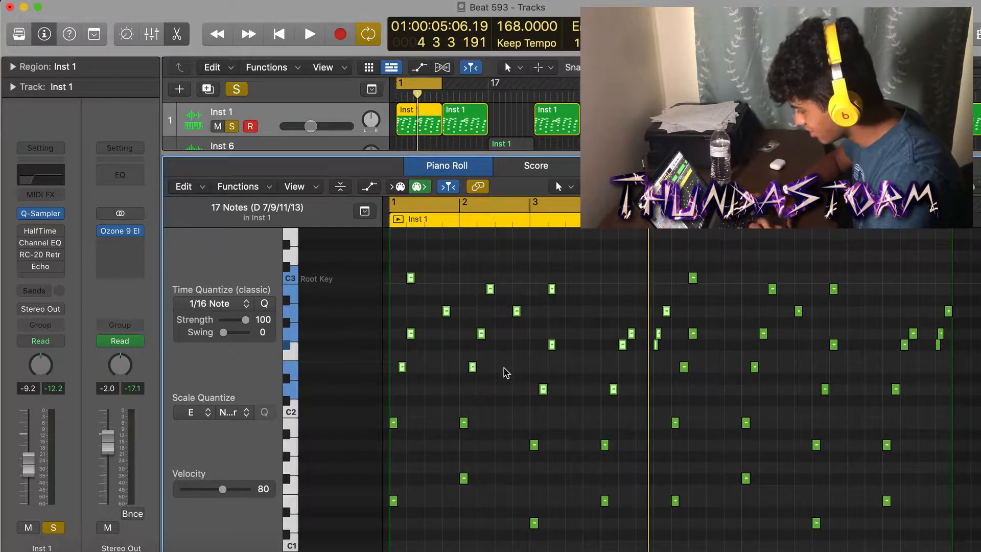
left_click_drag(523, 376, 413, 400)
left_click_drag(494, 294, 403, 274)
left_click(442, 295)
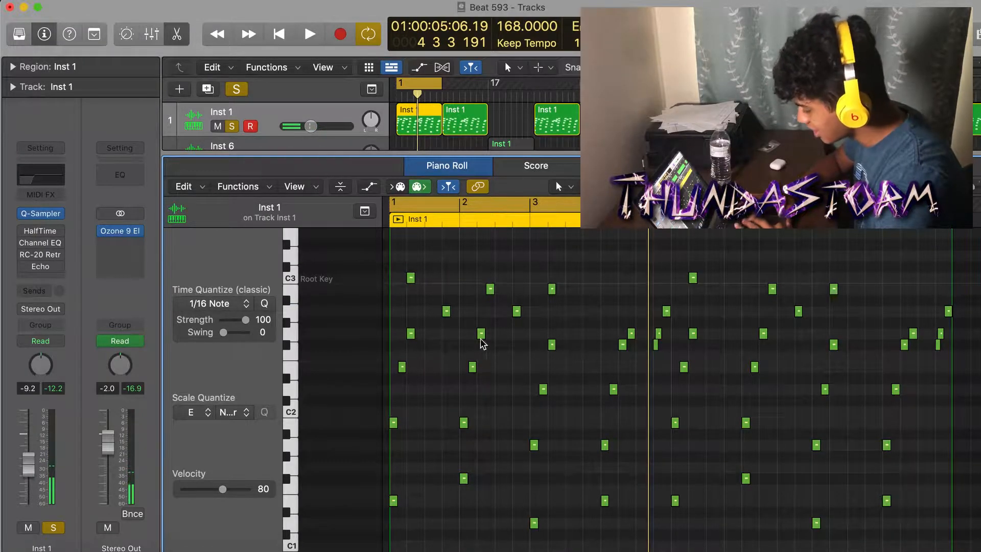
key("space")
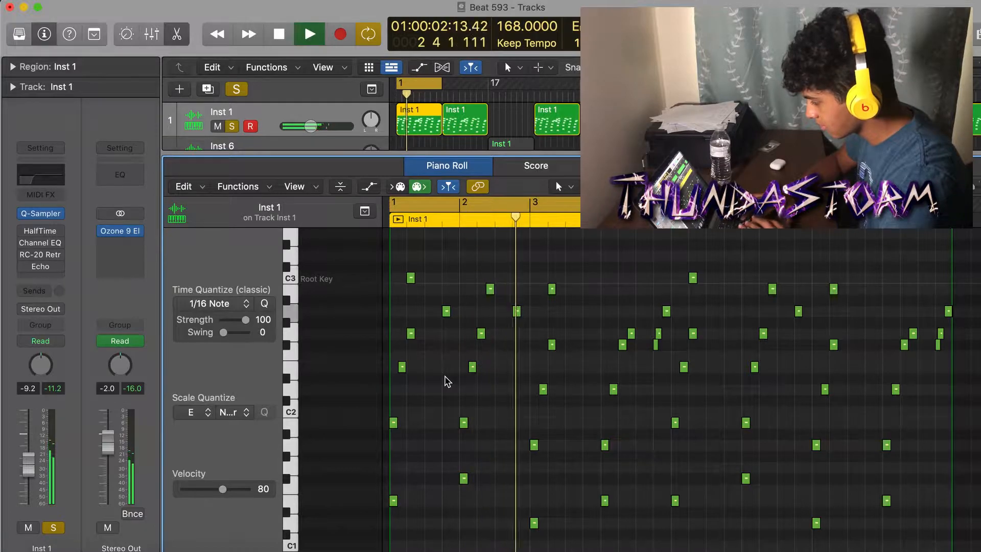
key("space")
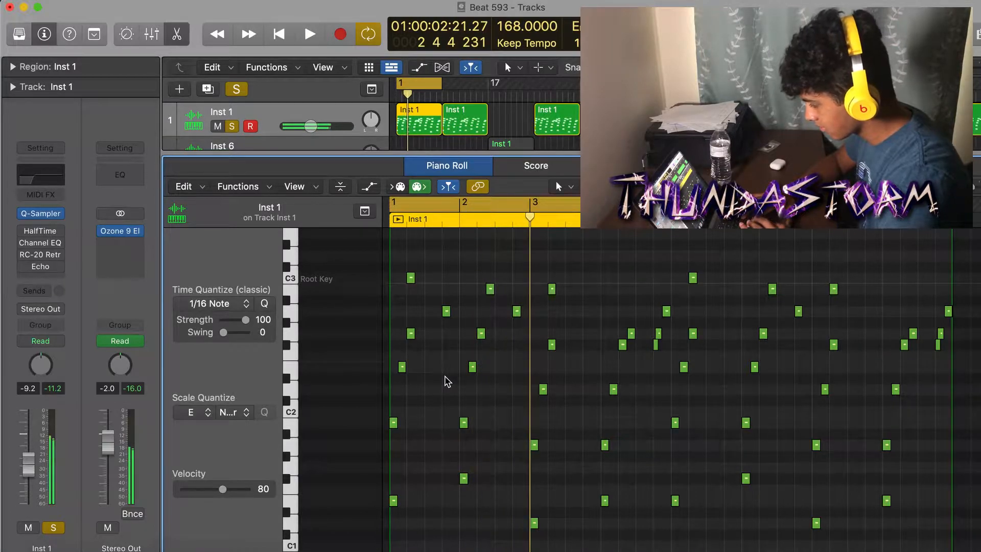
left_click(489, 290)
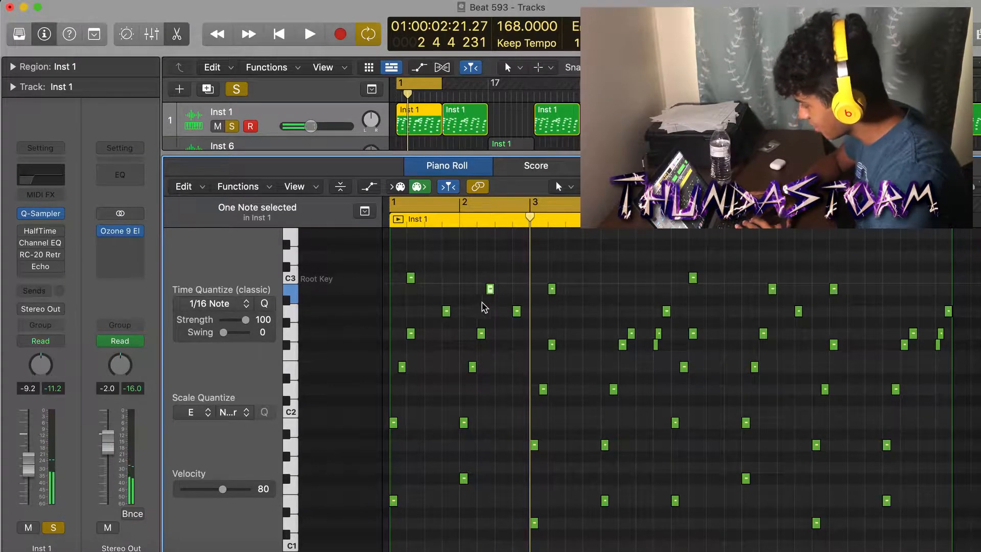
left_click(473, 305)
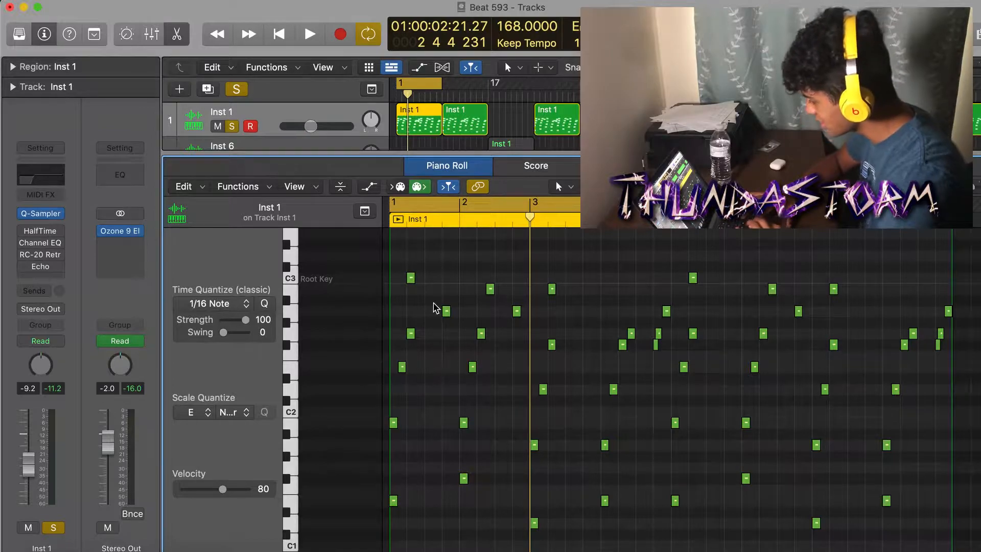
- Listen to the pattern from bar 4 with cycle mode off, and turn cycle mode back on
left_click(600, 205)
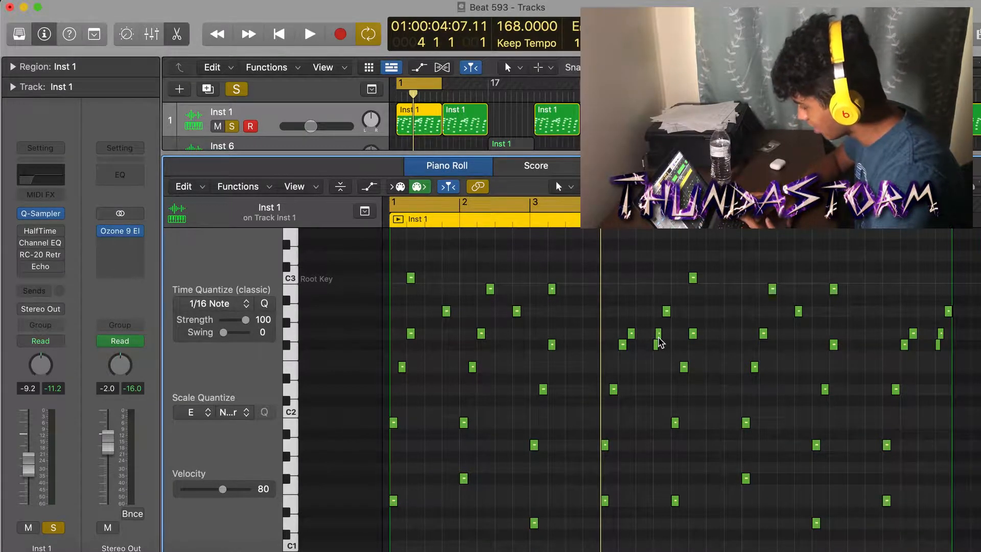
key("c")
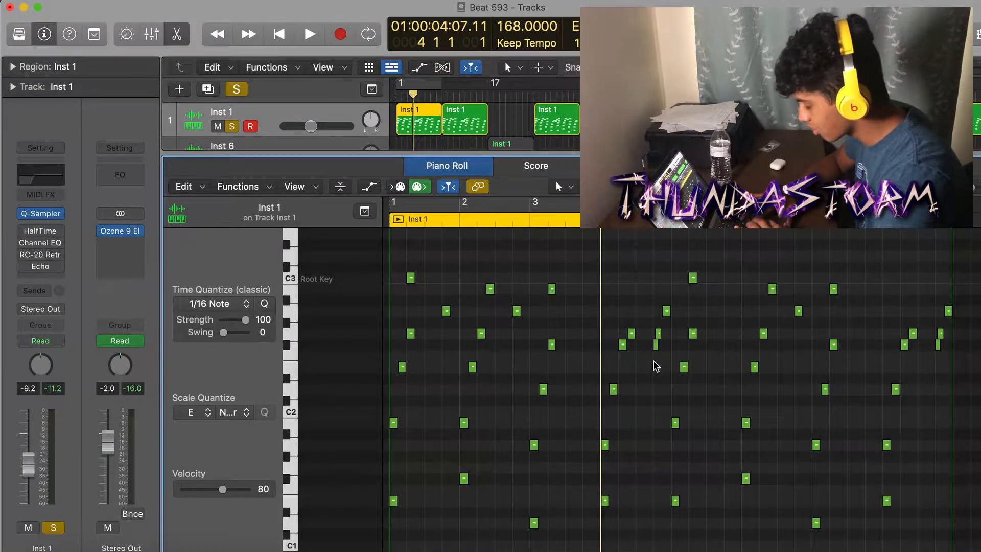
key("space")
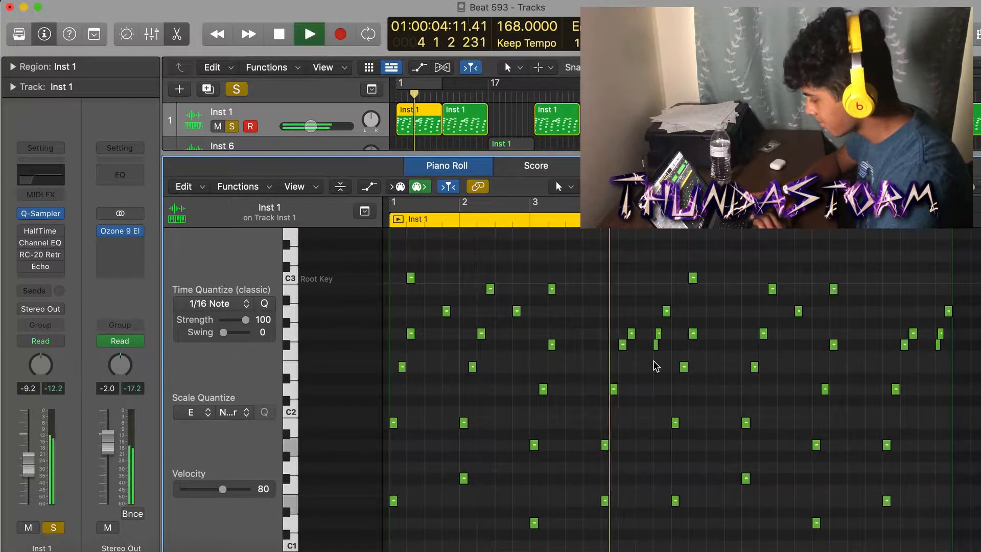
key("c")
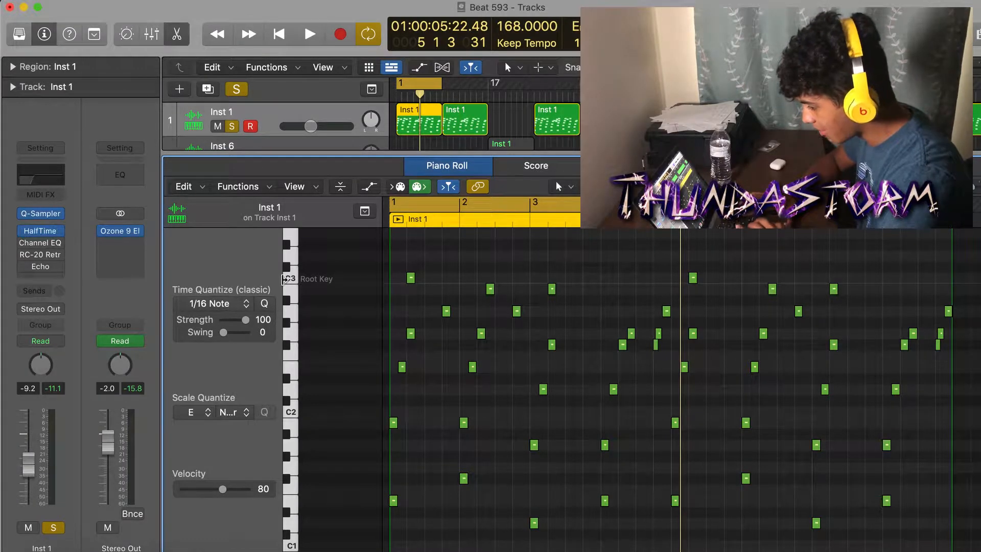
- Turn the HalfTime effect back on for Inst 1, view its settings, and play the region with it
left_click(43, 234)
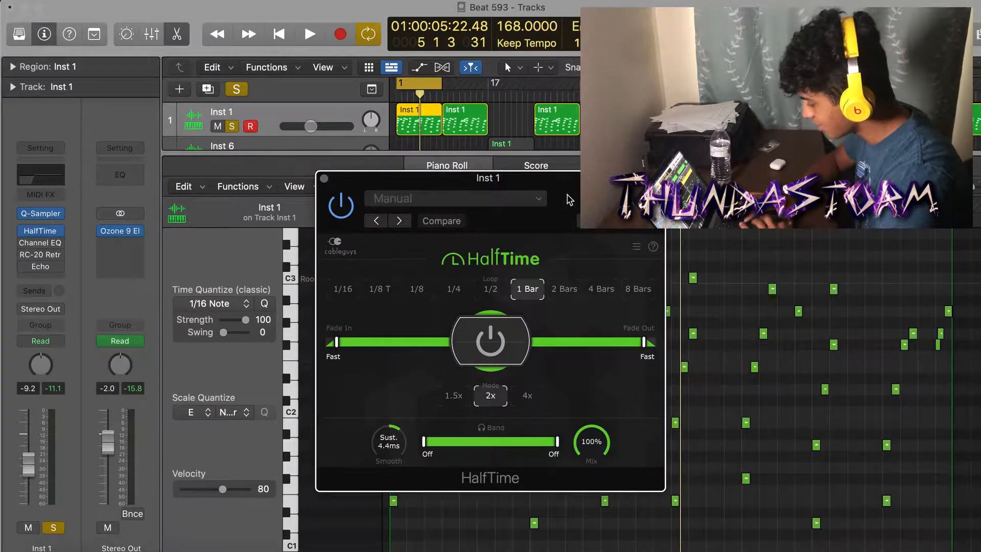
left_click(323, 179)
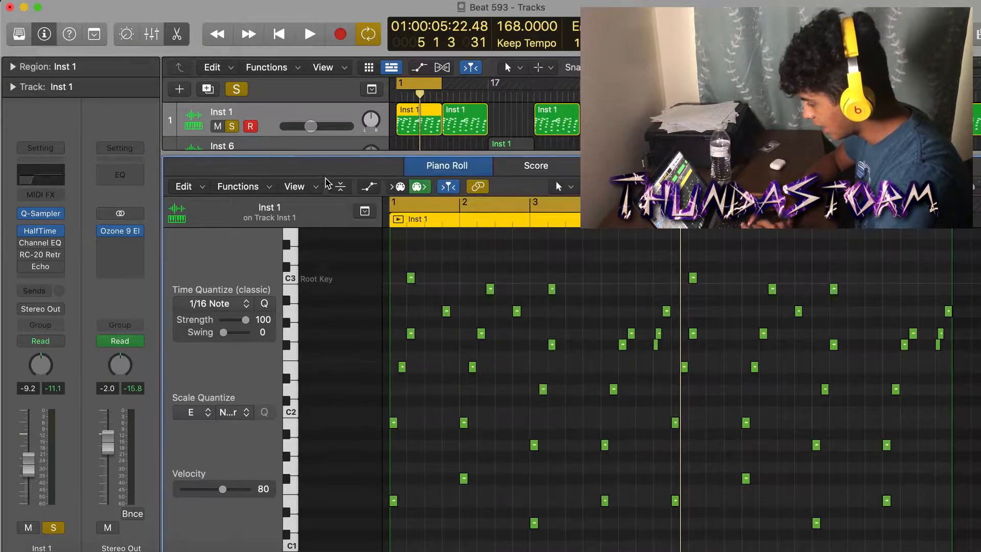
key("space")
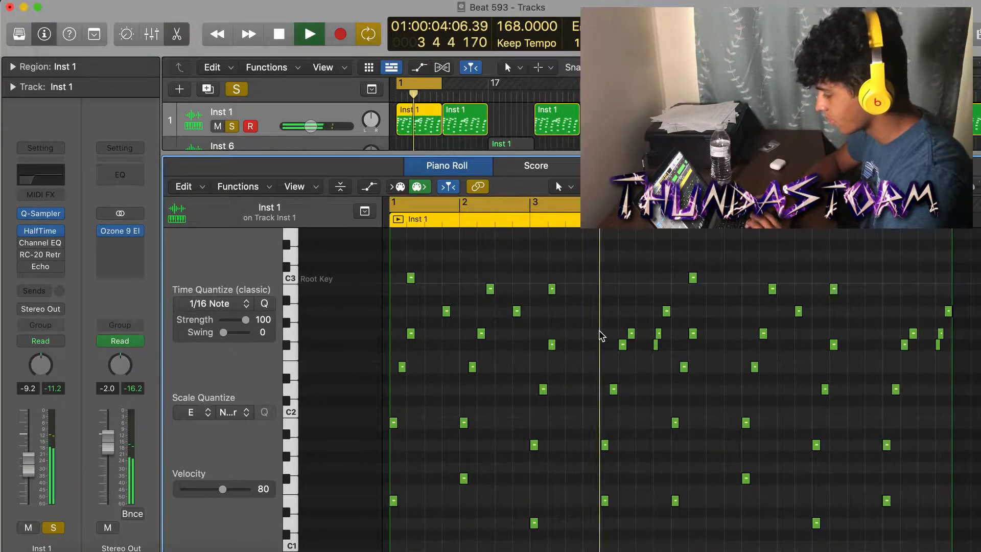
key("space")
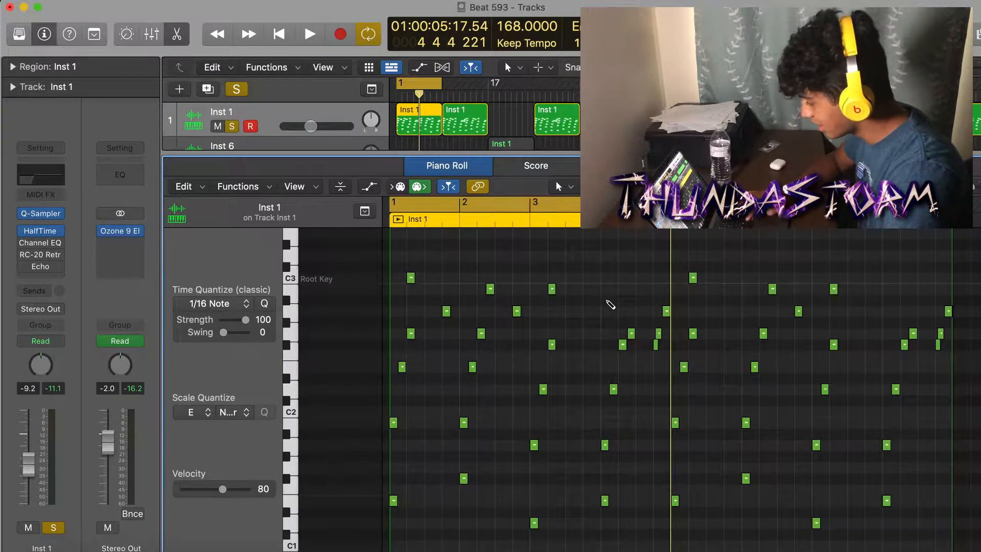
- Transpose all notes in the Inst 1 region up one octave and play the region with HalfTime active
key("super+a")
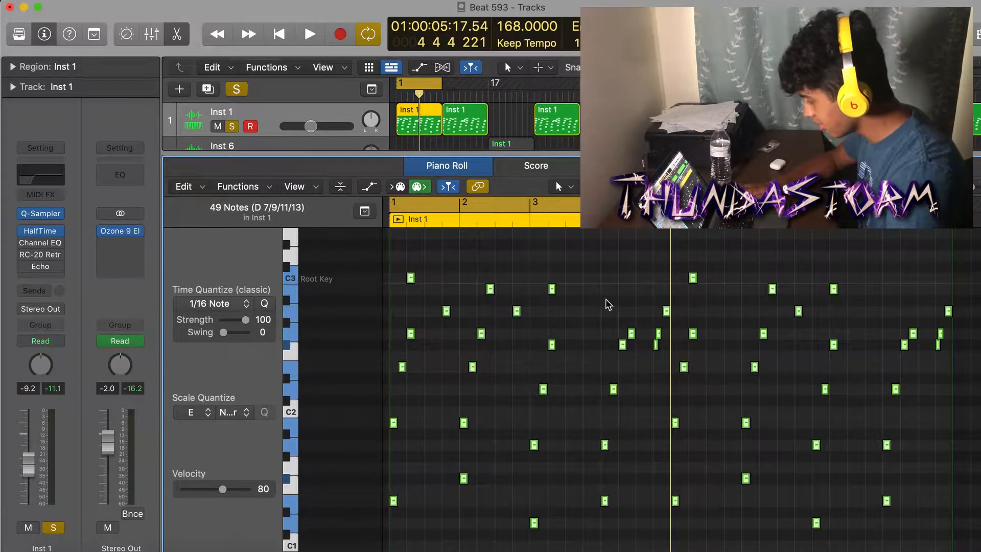
key("alt+shift+Up")
left_click(553, 307)
scroll(554, 307, "up", 5)
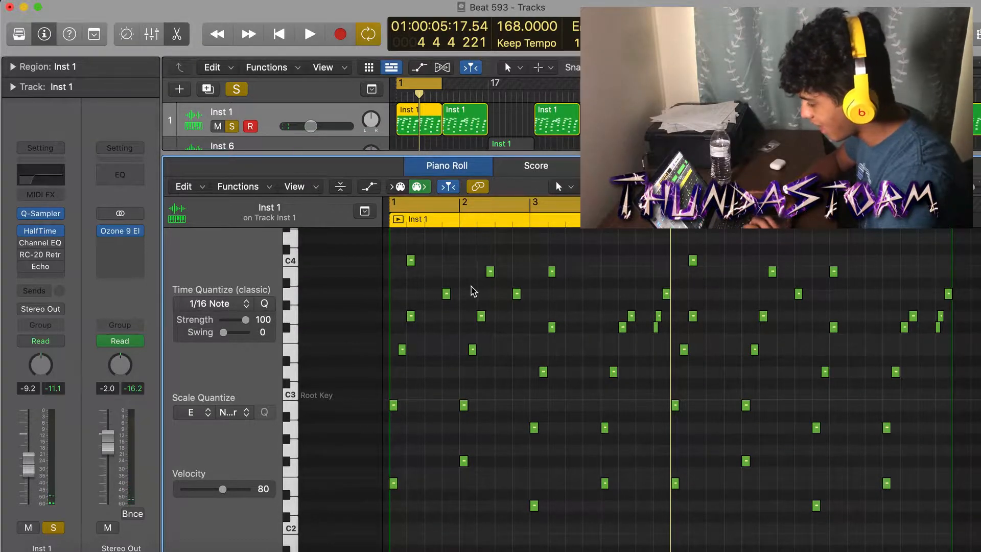
key("space")
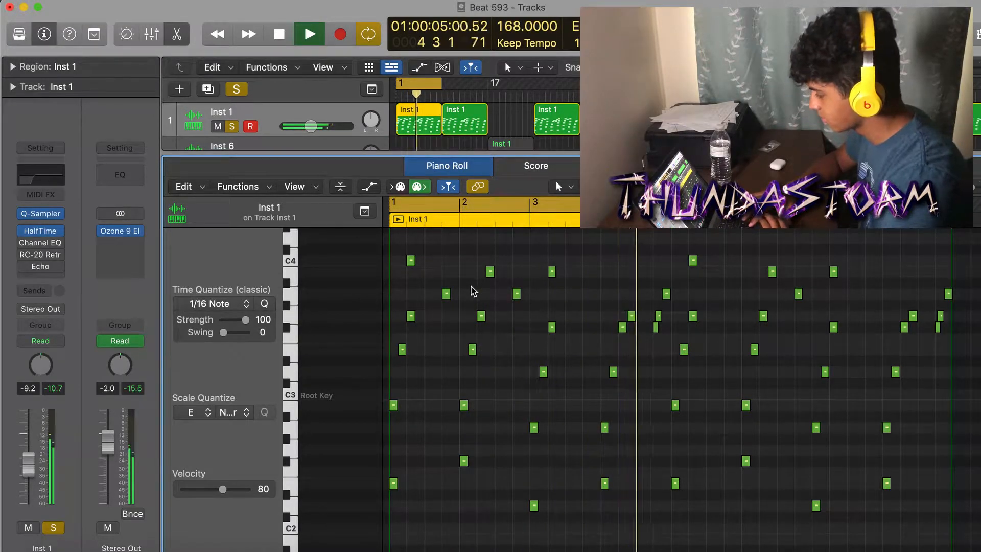
key("space")
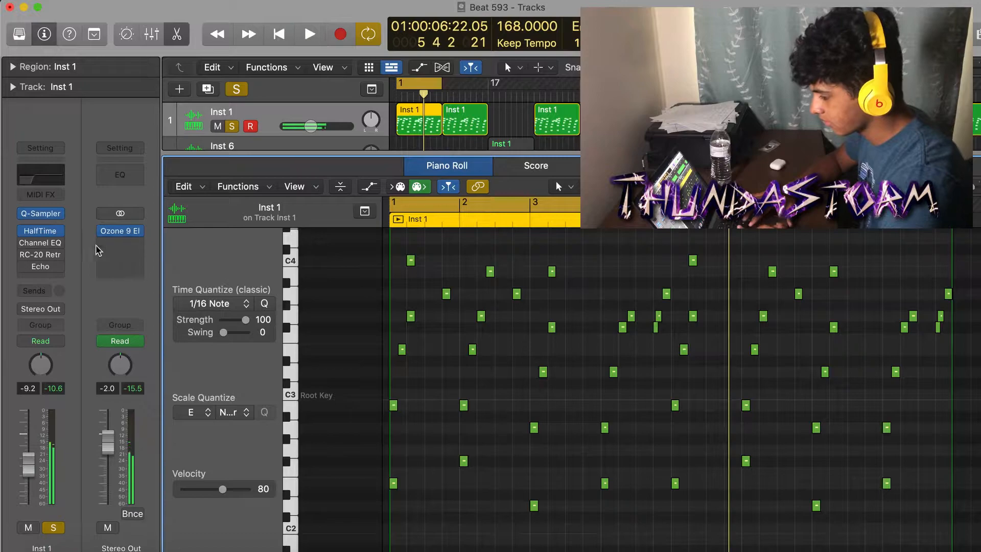
- Turn the Channel EQ back on for Inst 1 and examine its low-cut curve
mouse_move(28, 245)
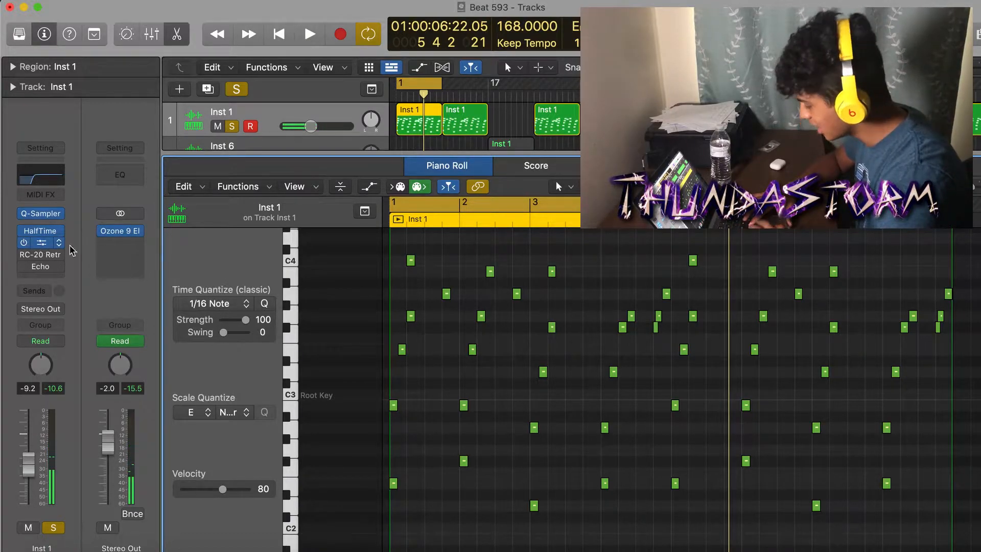
left_click(42, 243)
left_click_drag(668, 198, 564, 163)
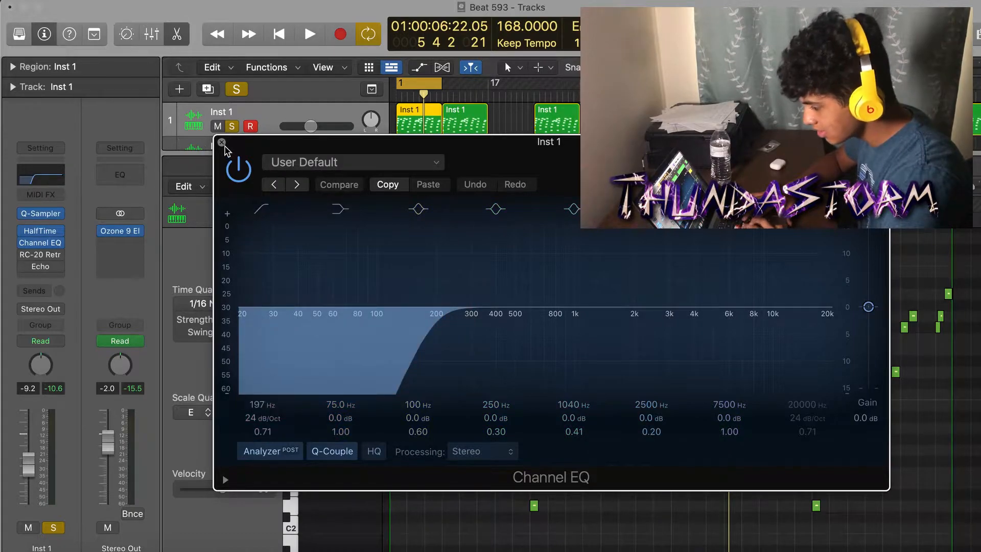
left_click(223, 143)
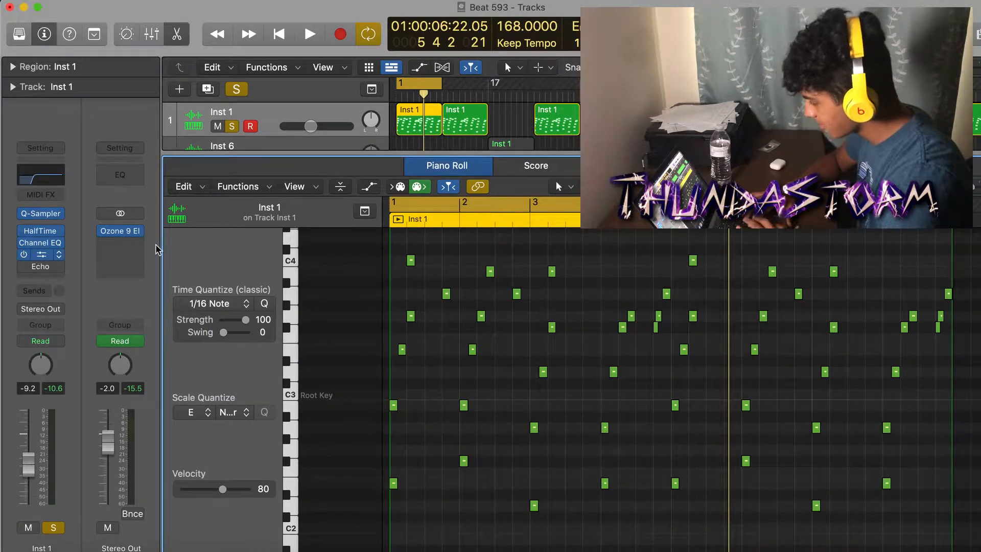
- Turn the RC-20 effect back on for Inst 1 and open its settings for inspection
left_click(41, 254)
left_click_drag(639, 47, 593, 42)
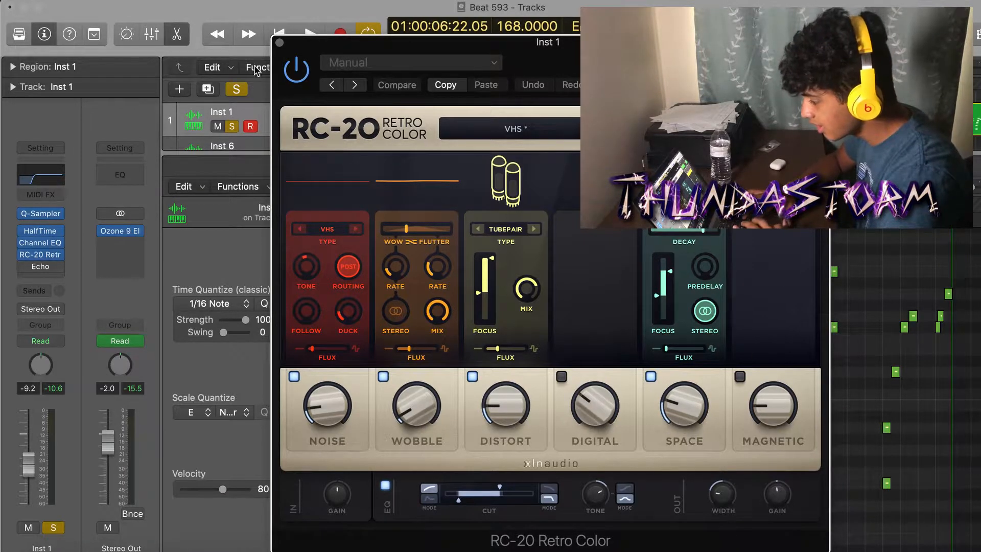
- Turn the Echo effect back on for Inst 1, view its settings, and play the region with all effects active
left_click(279, 43)
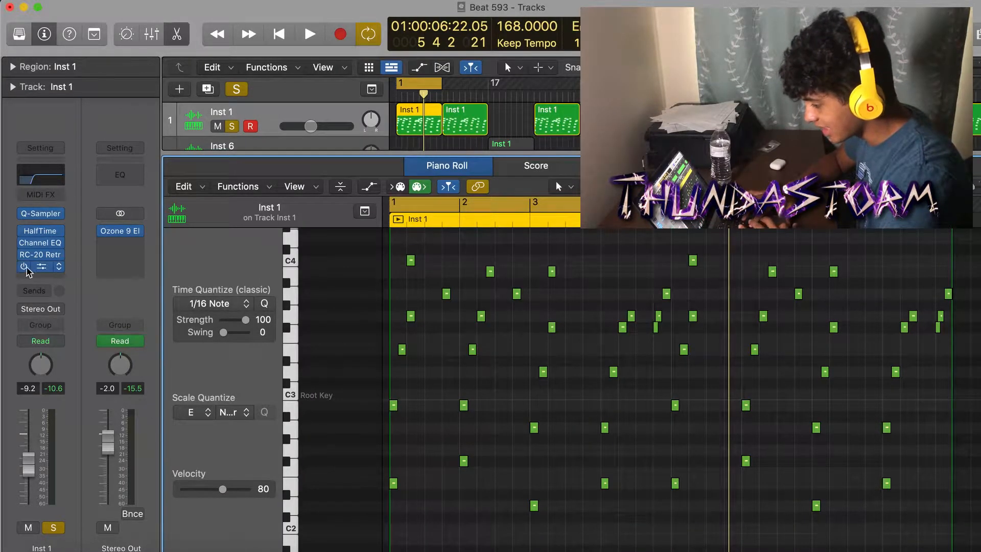
left_click(27, 266)
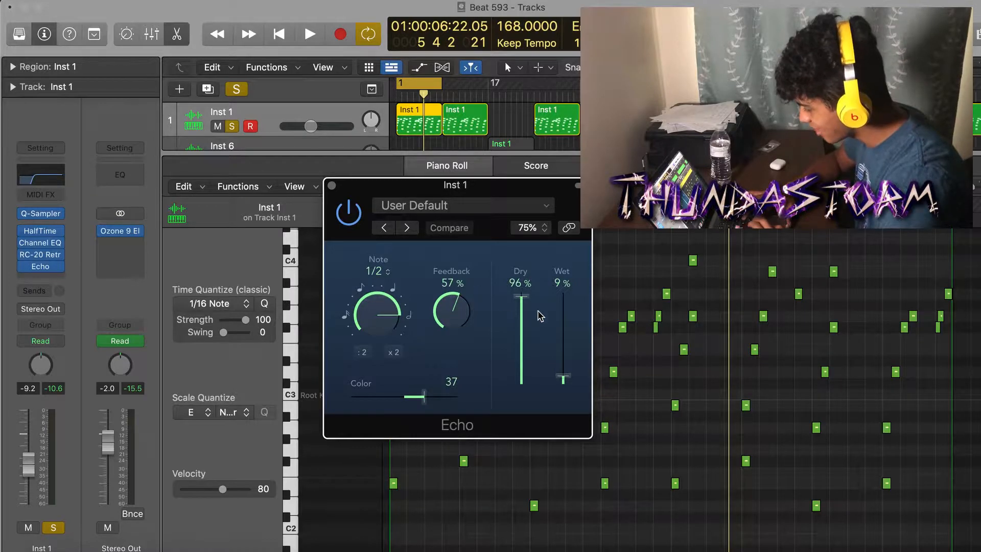
left_click(332, 186)
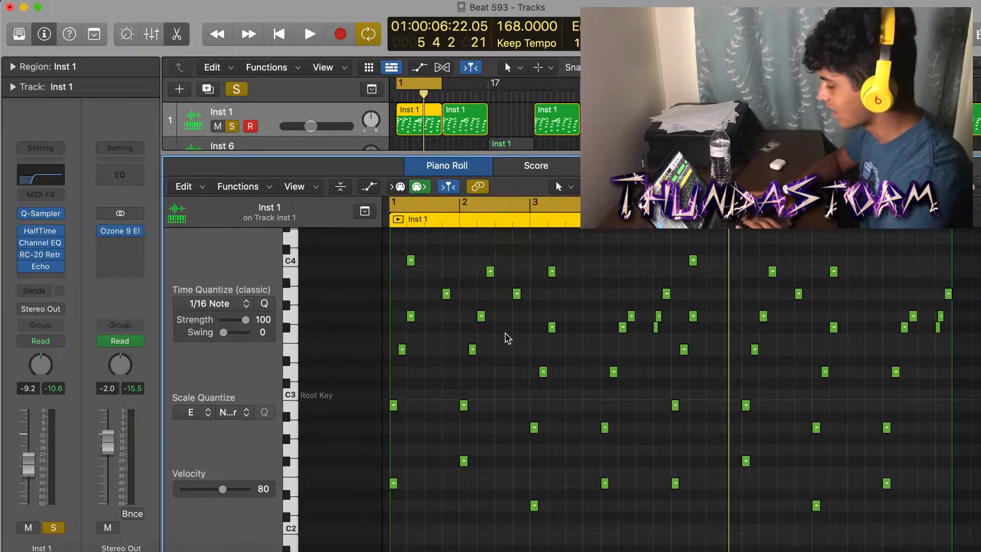
key("space")
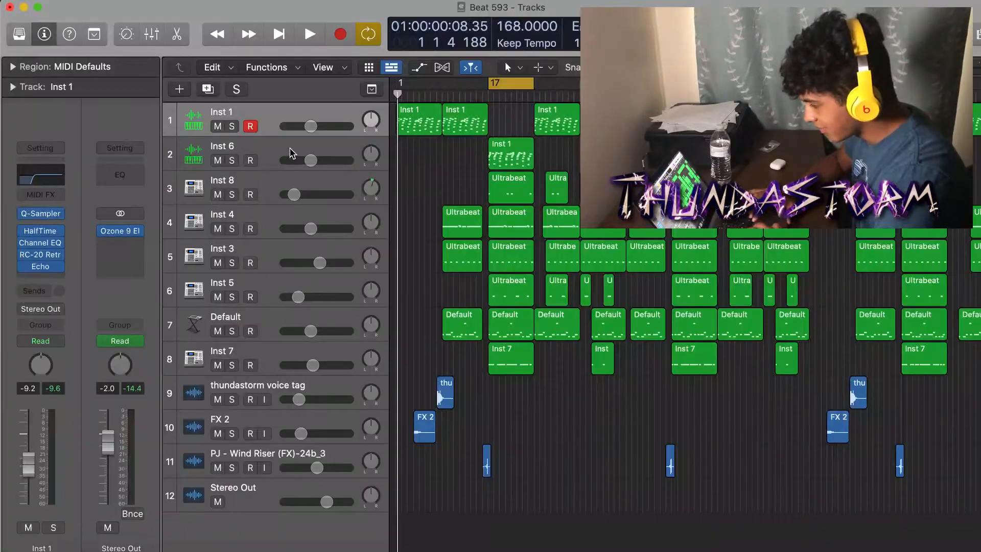
- Solo the Inst 6 track, open its bar 17 region in the Piano Roll, and play the notes
left_click(291, 153)
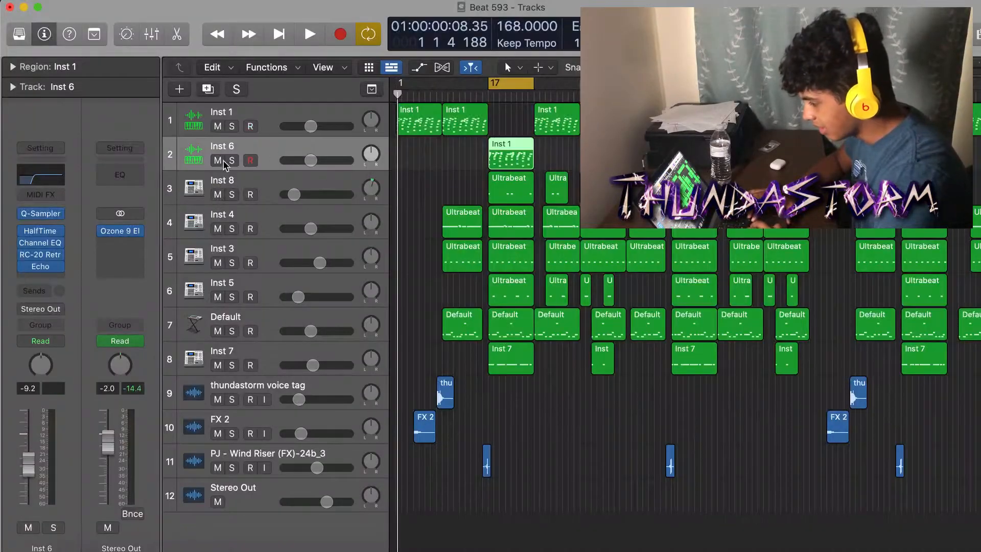
left_click(231, 161)
double_click(510, 157)
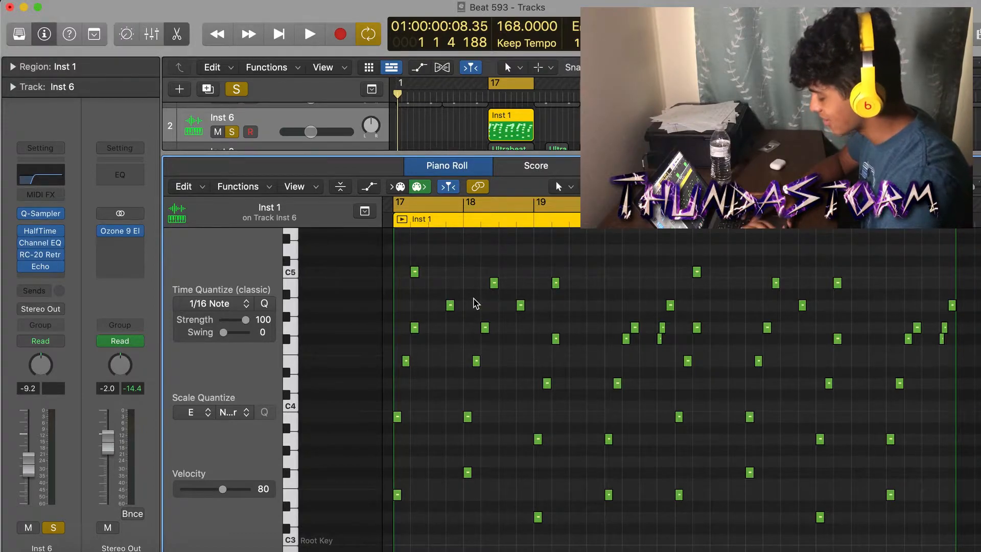
key("space")
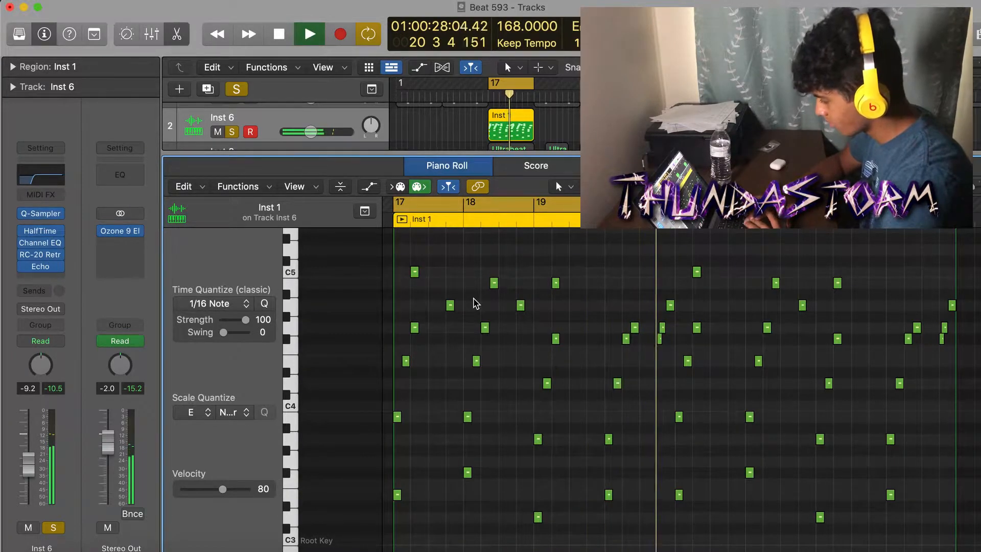
key("space")
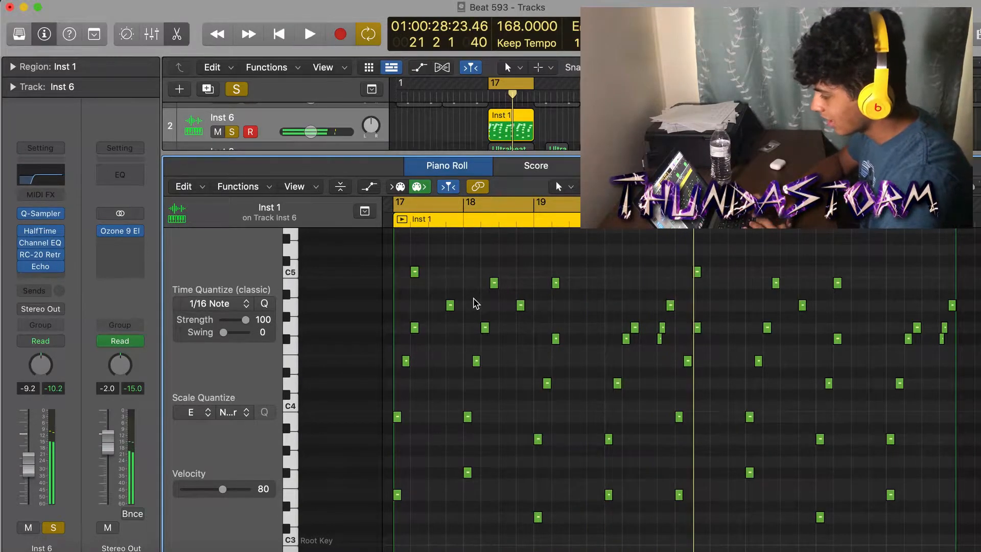
left_click(43, 257)
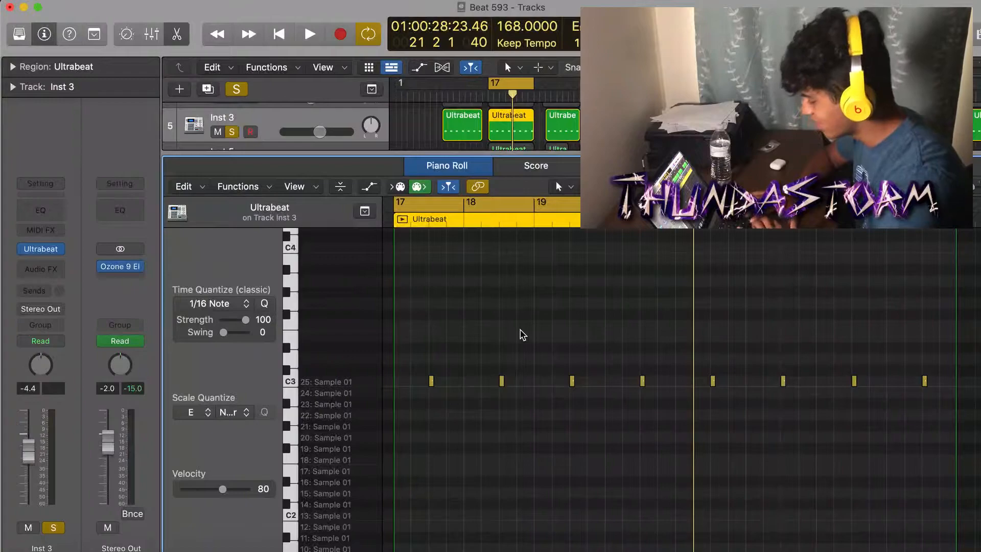
- Play the soloed Ultrabeat patterns at bar 17 on Inst 3, Inst 4 and Inst 8 one by one
key("space")
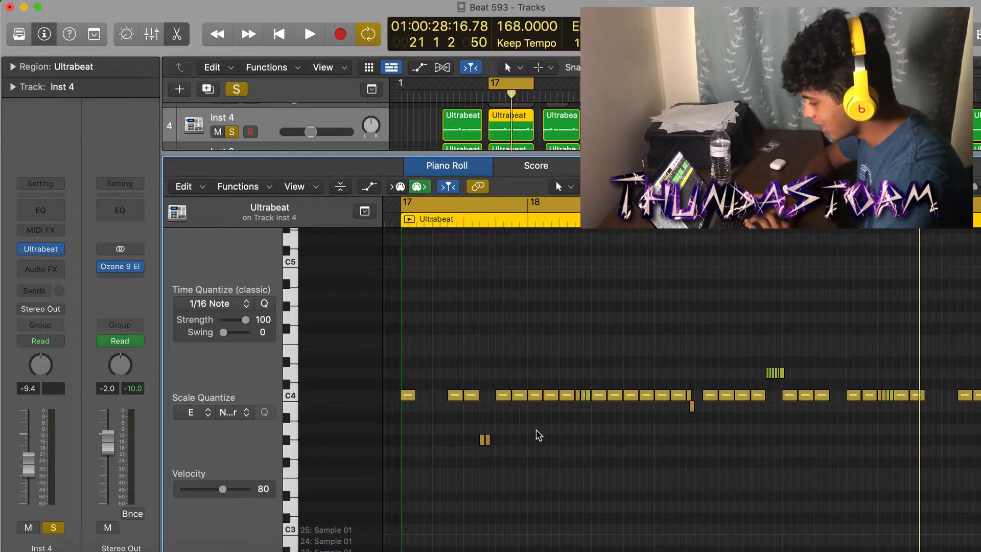
key("space")
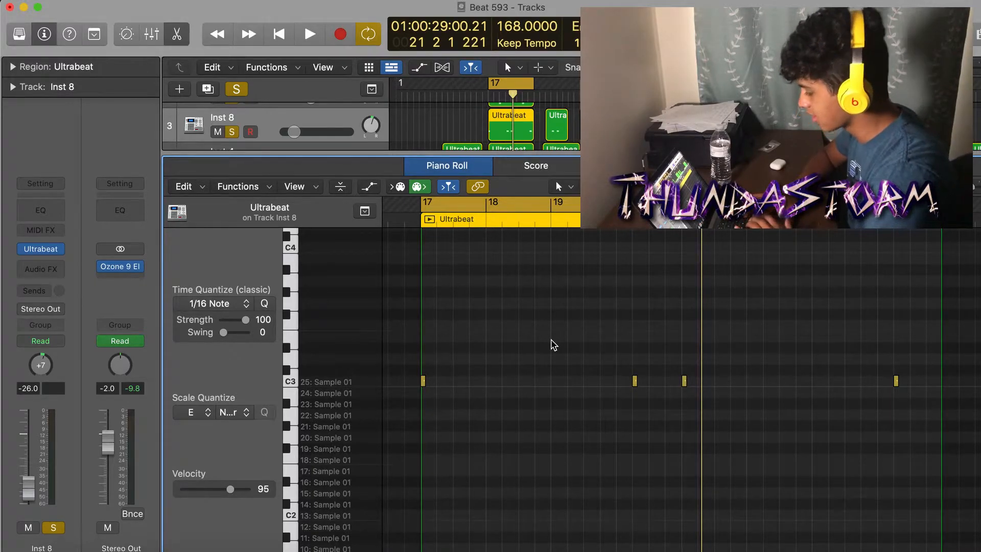
key("space")
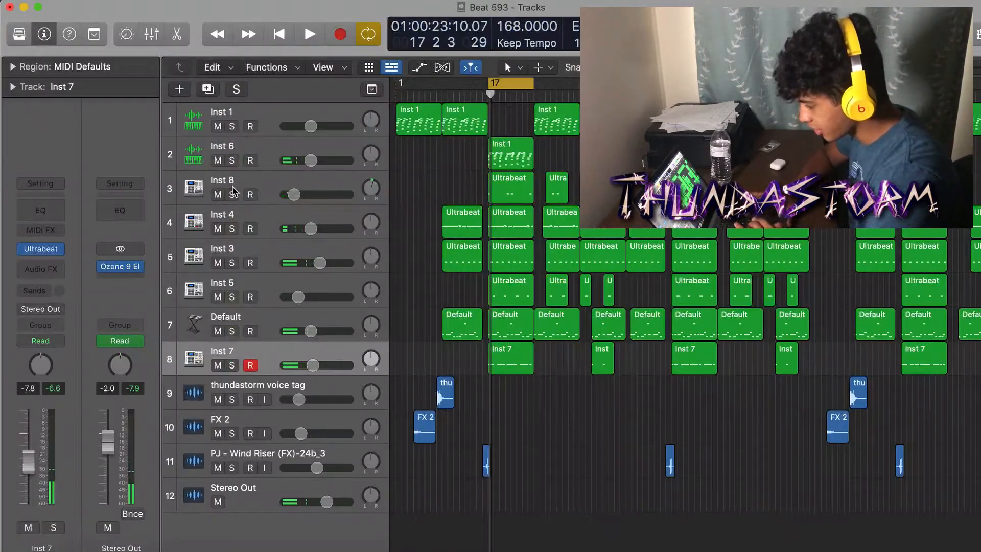
- Solo all six drum and bass tracks from Inst 8 down to Inst 7
left_click_drag(232, 192, 233, 358)
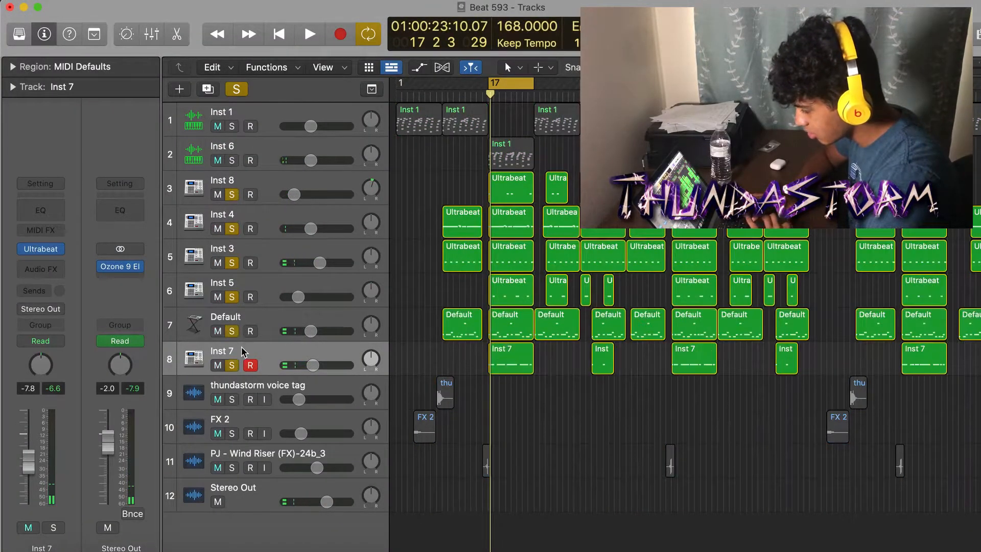
scroll(608, 321, "up", 3)
scroll(607, 318, "up", 3)
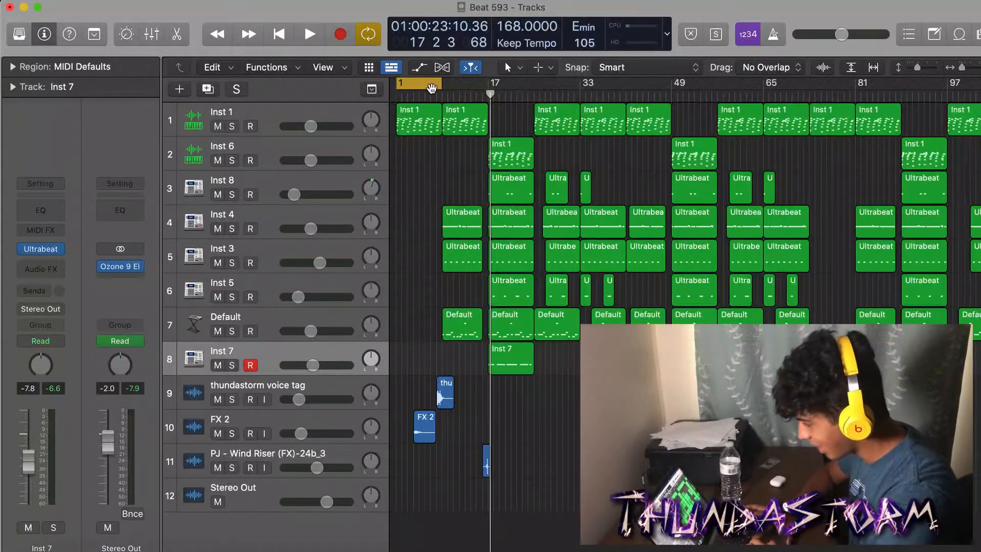
- Extend the cycle range from bar 1 across the arrangement to beyond bar 97
left_click_drag(438, 86, 534, 83)
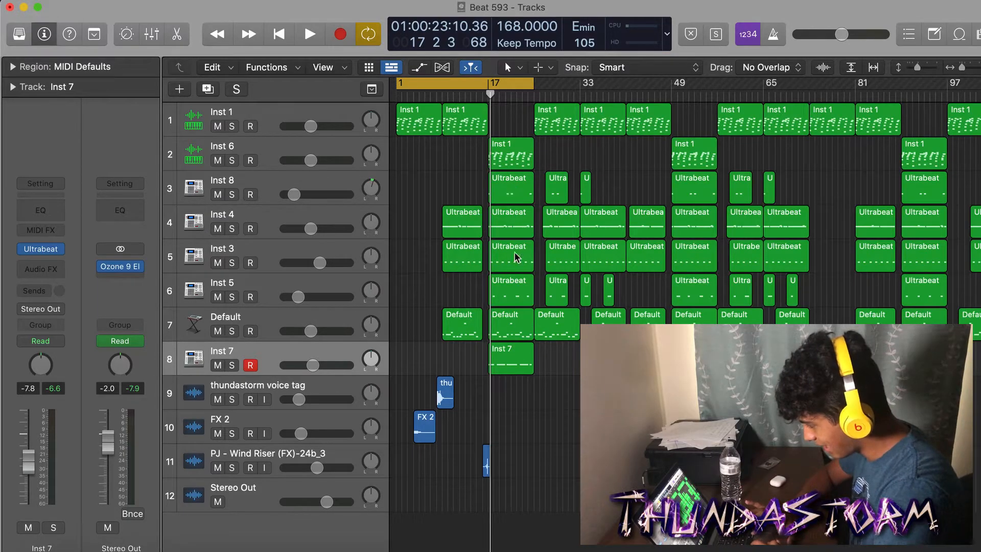
left_click_drag(532, 86, 850, 80)
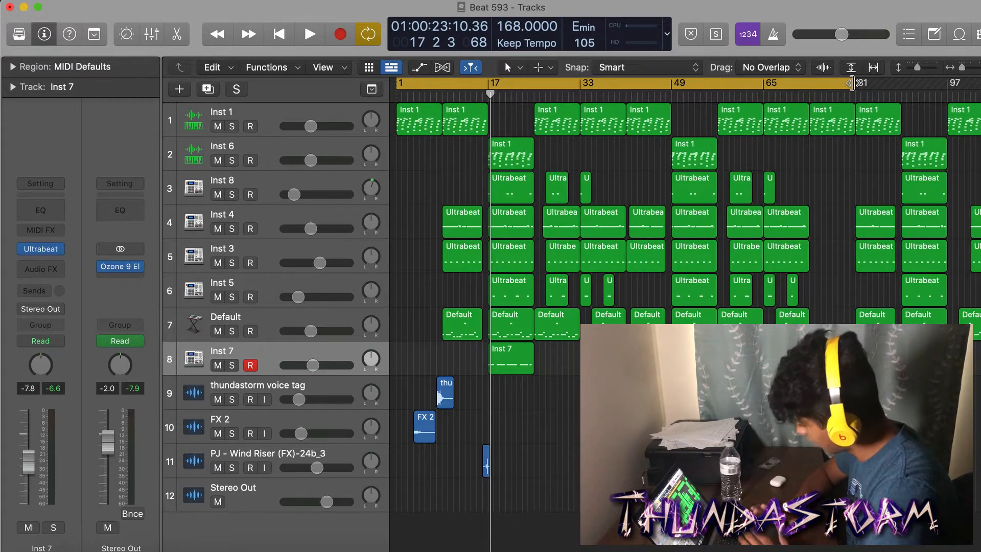
left_click_drag(850, 83, 946, 83)
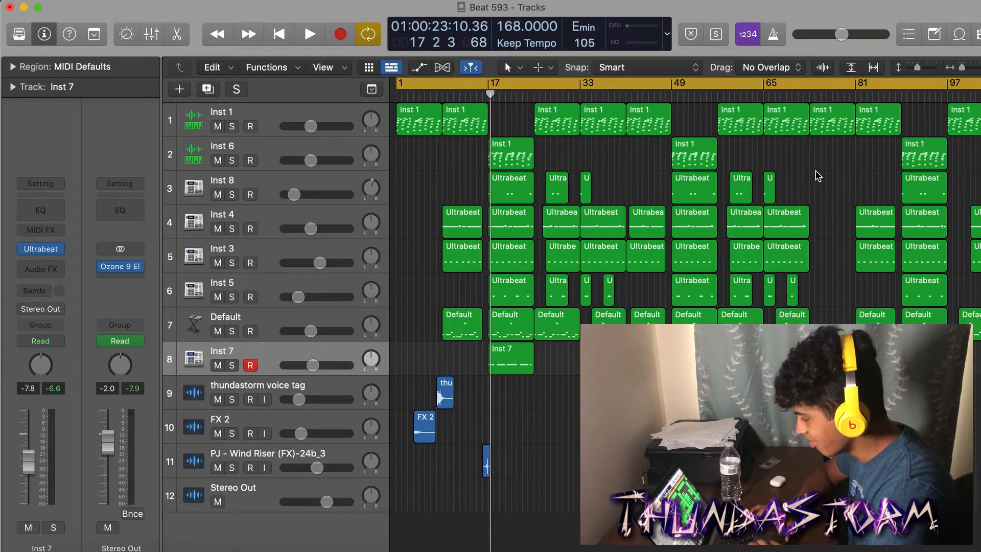